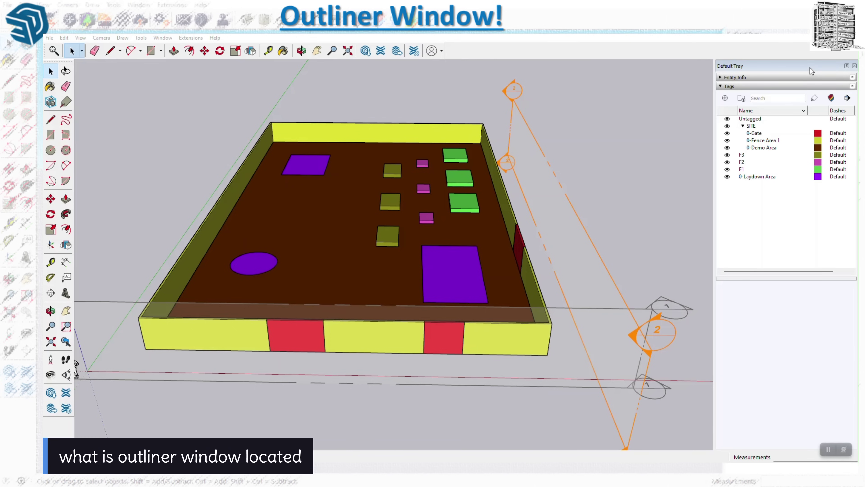
# Add the Outliner to the Default Tray and remove the Tags panel from it
pyautogui.rightClick(765, 62)
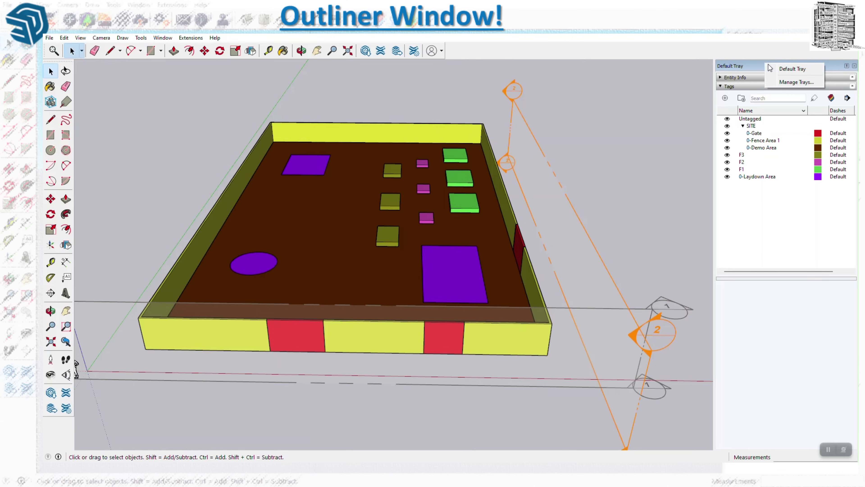
pyautogui.click(795, 82)
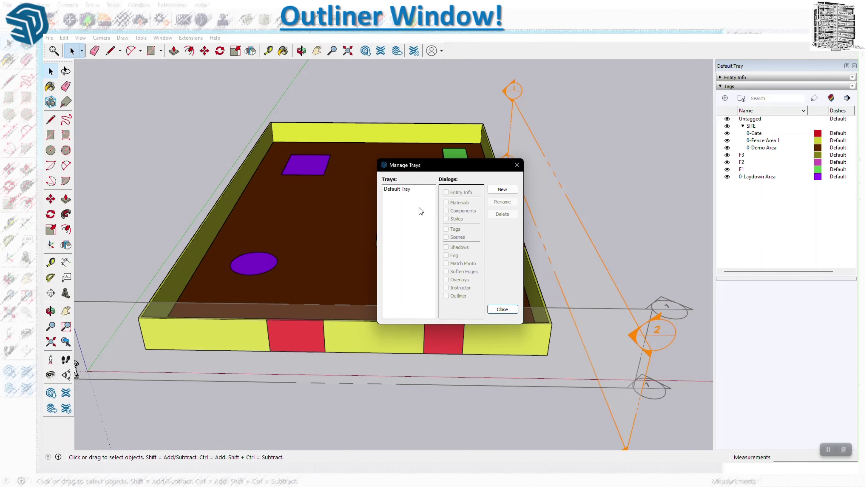
pyautogui.click(408, 192)
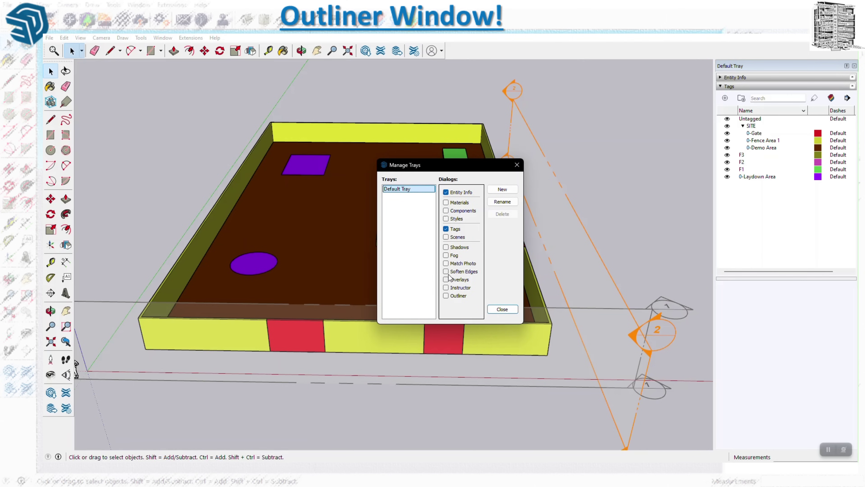
pyautogui.click(446, 296)
pyautogui.click(446, 228)
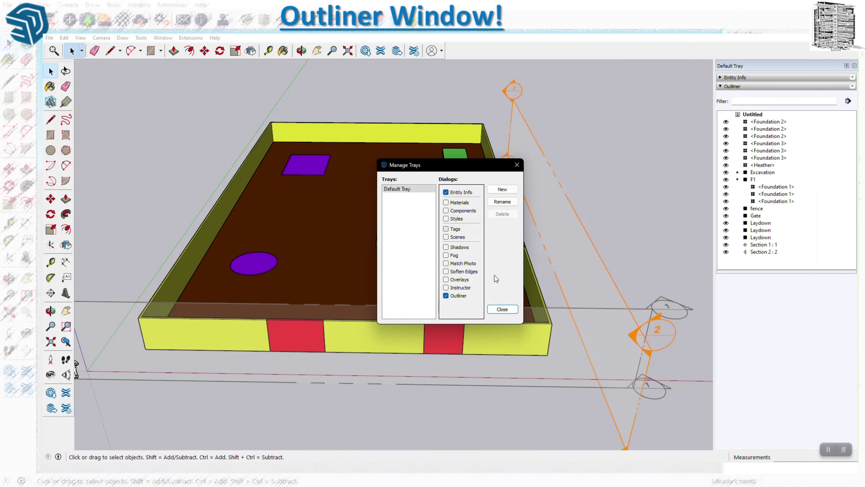
pyautogui.click(502, 309)
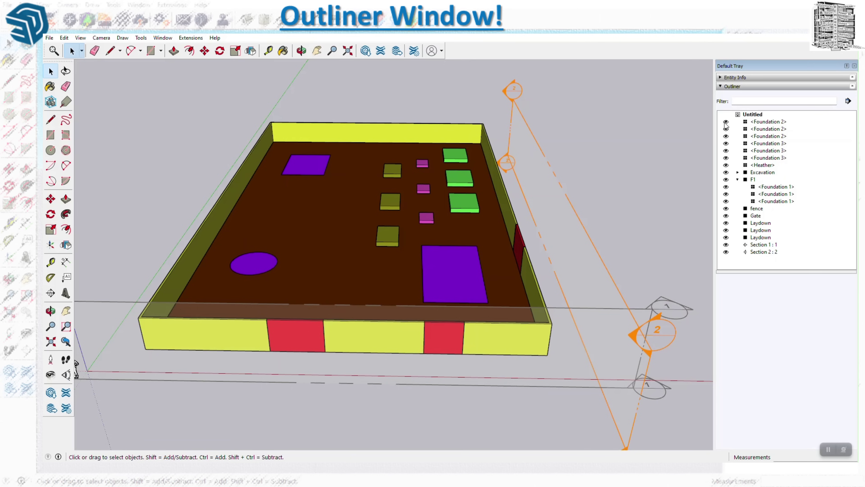
pyautogui.click(729, 135)
pyautogui.click(762, 252)
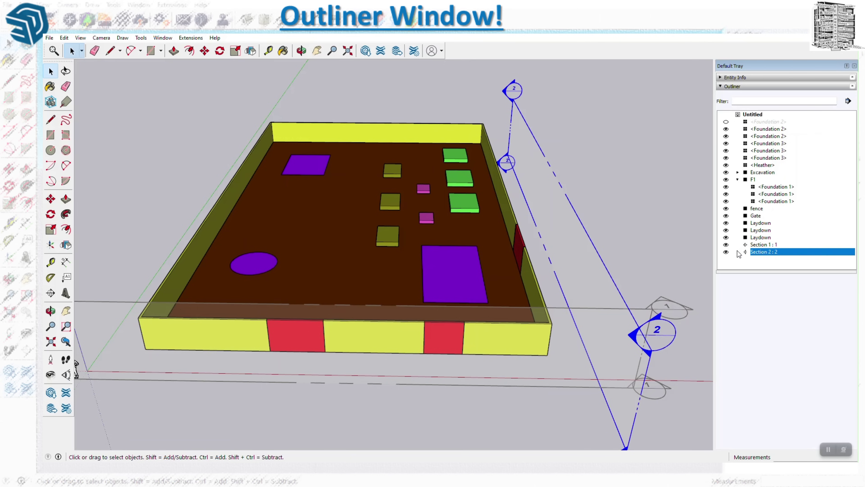
pyautogui.click(726, 252)
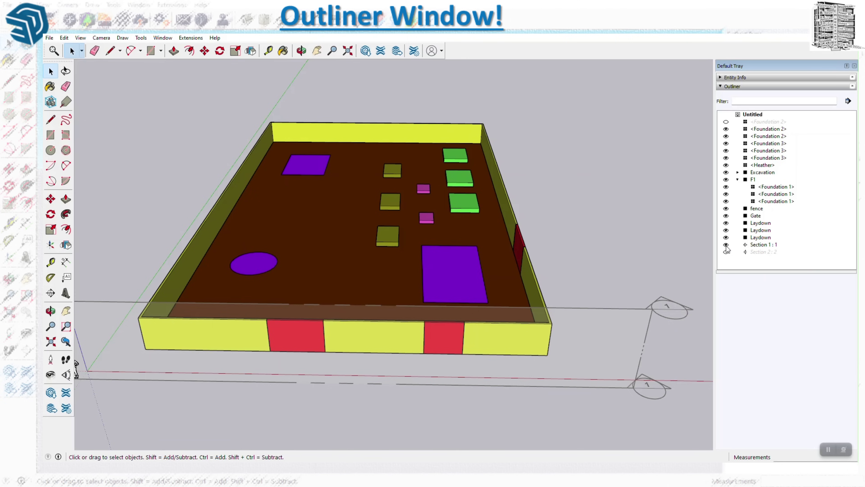
pyautogui.click(726, 244)
pyautogui.click(726, 237)
pyautogui.click(726, 230)
pyautogui.click(726, 223)
pyautogui.click(726, 216)
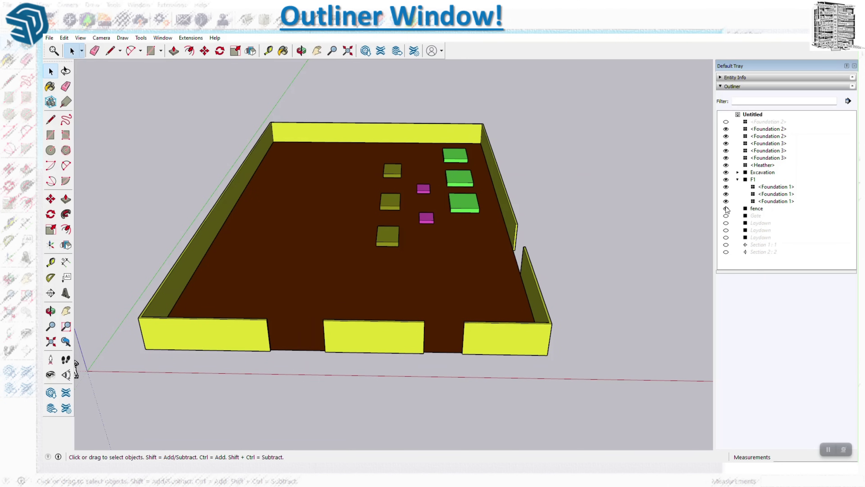
pyautogui.click(726, 209)
pyautogui.click(727, 201)
pyautogui.click(726, 194)
pyautogui.click(726, 187)
pyautogui.click(726, 180)
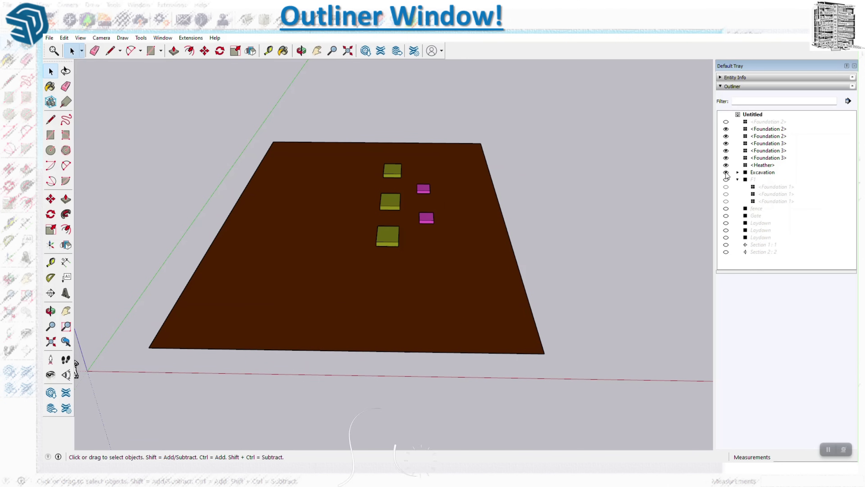
pyautogui.click(727, 172)
pyautogui.click(726, 164)
pyautogui.click(726, 158)
pyautogui.click(726, 150)
pyautogui.click(726, 143)
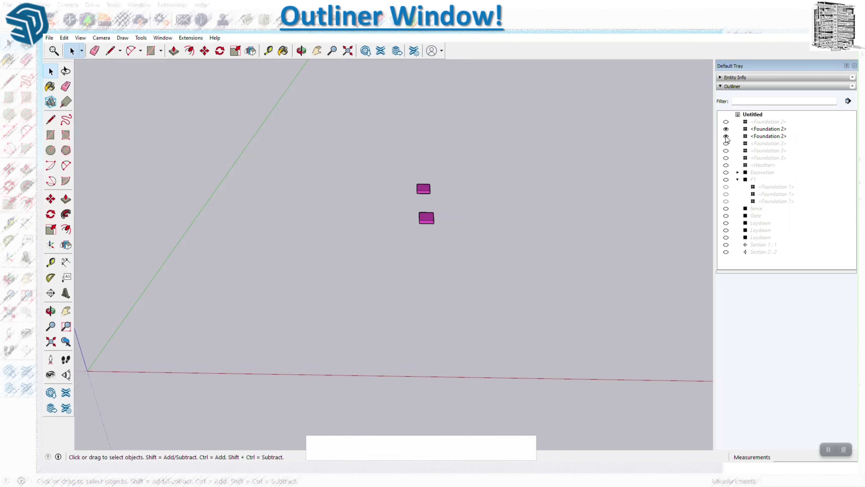
pyautogui.click(726, 136)
pyautogui.click(726, 129)
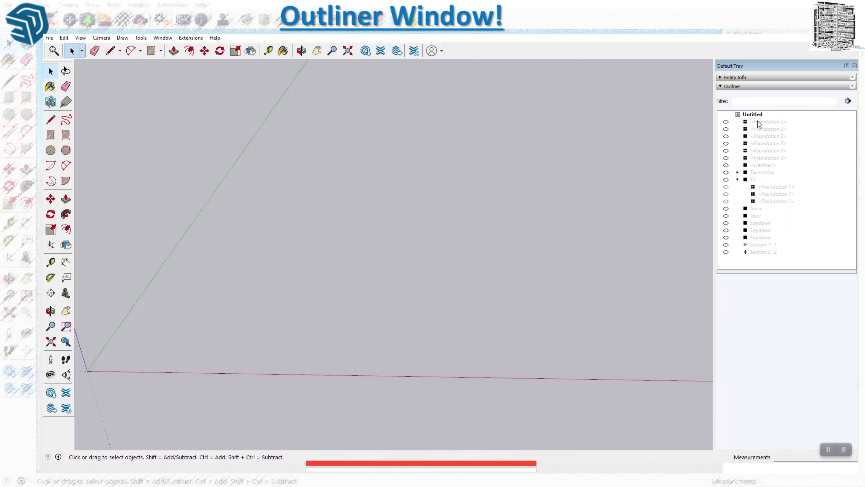
pyautogui.click(848, 101)
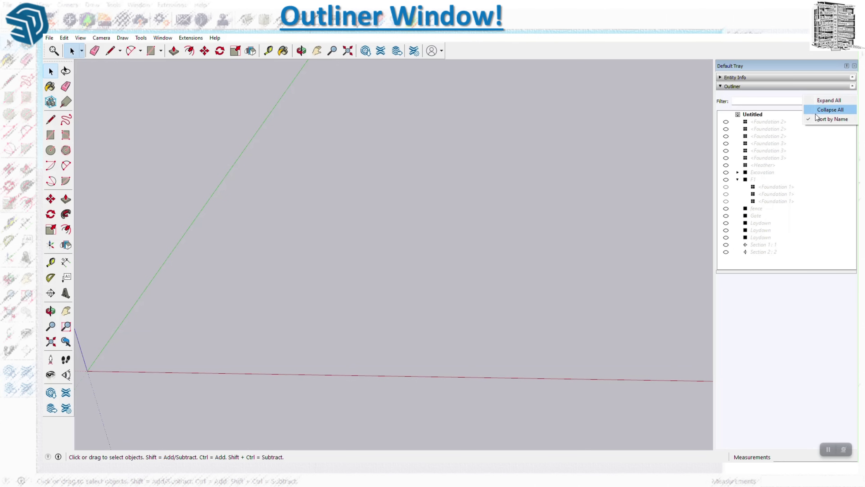
pyautogui.click(839, 143)
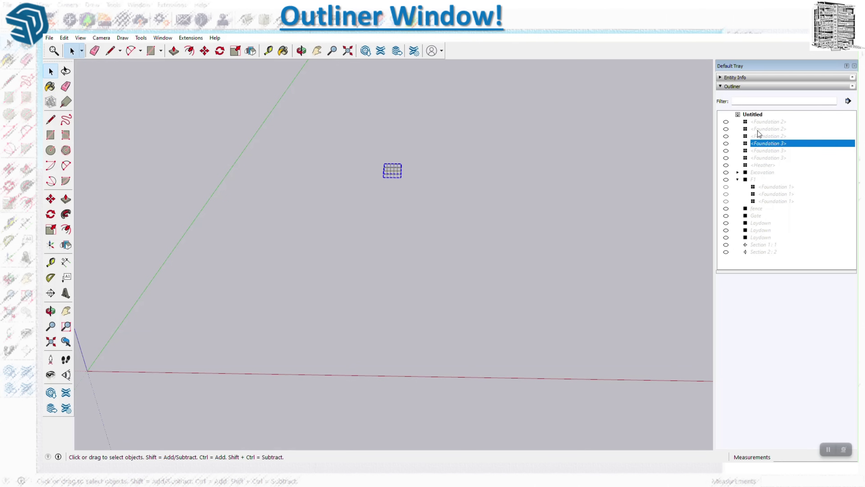
pyautogui.click(726, 121)
pyautogui.click(726, 129)
pyautogui.click(726, 136)
pyautogui.click(726, 143)
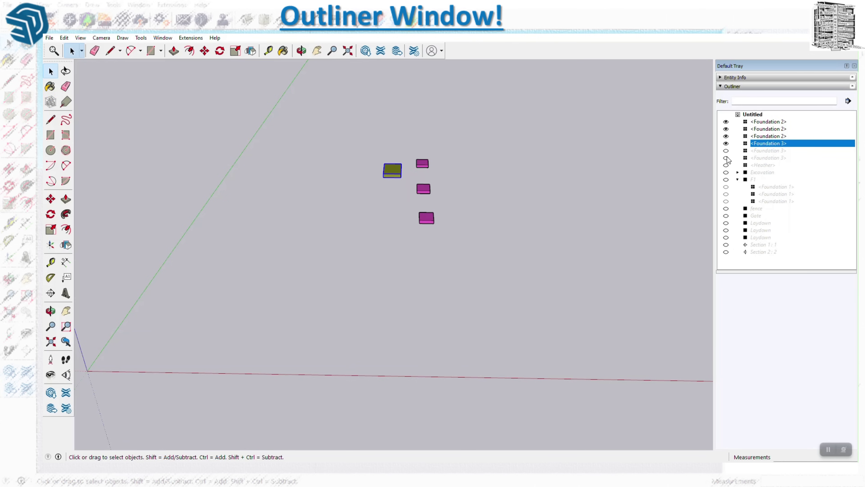
pyautogui.click(726, 151)
pyautogui.click(726, 157)
pyautogui.click(726, 165)
pyautogui.click(726, 172)
pyautogui.click(726, 180)
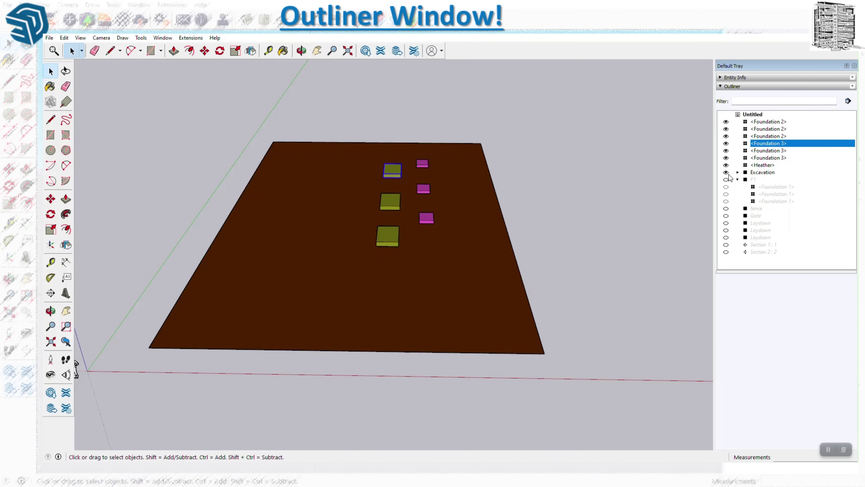
pyautogui.click(726, 187)
pyautogui.click(726, 194)
pyautogui.click(726, 201)
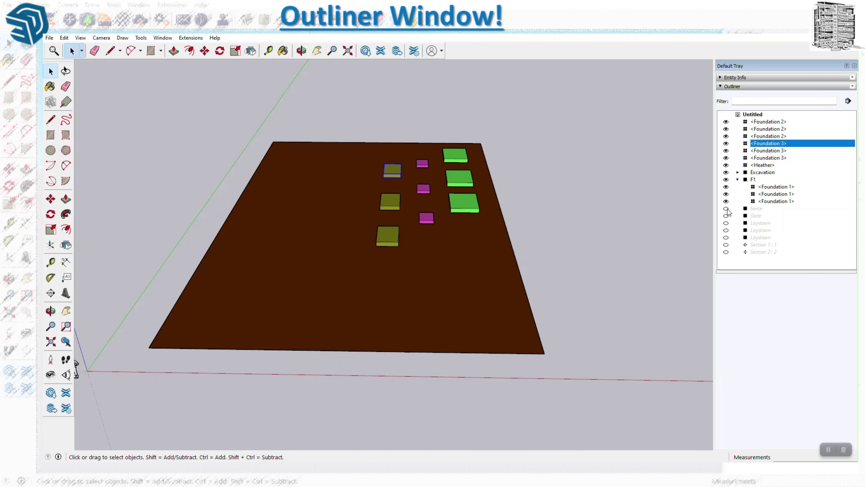
pyautogui.click(726, 208)
pyautogui.click(726, 216)
pyautogui.click(726, 223)
pyautogui.click(726, 230)
pyautogui.click(726, 238)
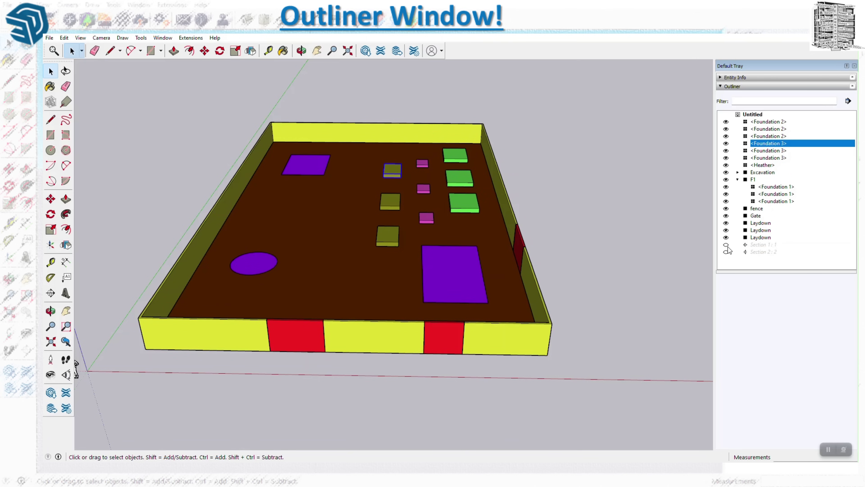
pyautogui.click(726, 244)
pyautogui.click(726, 252)
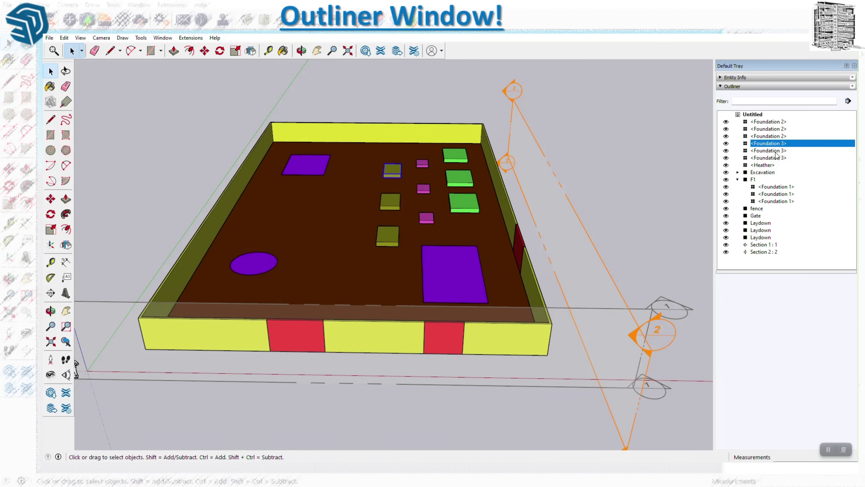
# Select the individual Foundation 1 boxes inside F1 from the Outliner and the model
pyautogui.click(784, 194)
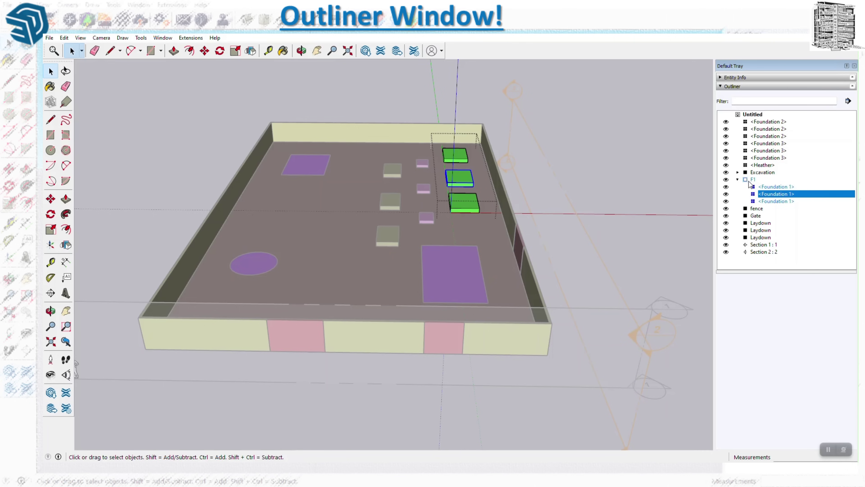
pyautogui.click(464, 203)
pyautogui.click(463, 183)
pyautogui.click(457, 159)
pyautogui.click(780, 194)
# Exit the F1 group's editing and select the whole F1 group in the Outliner
pyautogui.click(611, 172)
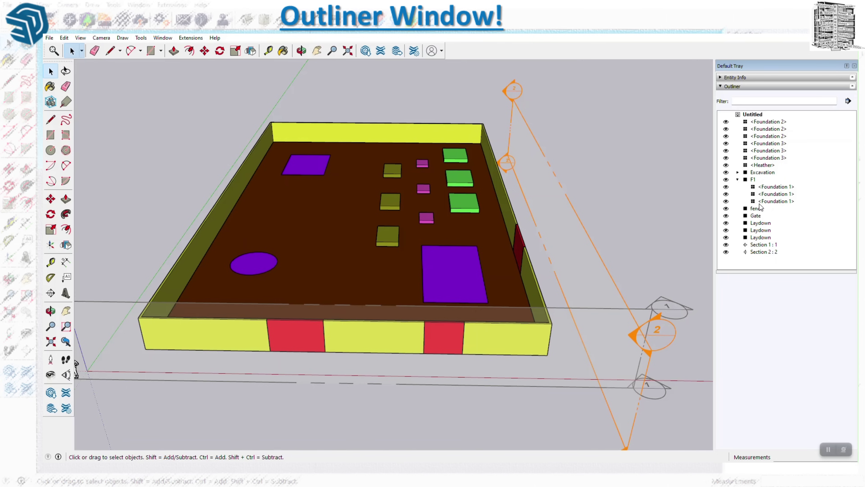
pyautogui.click(772, 194)
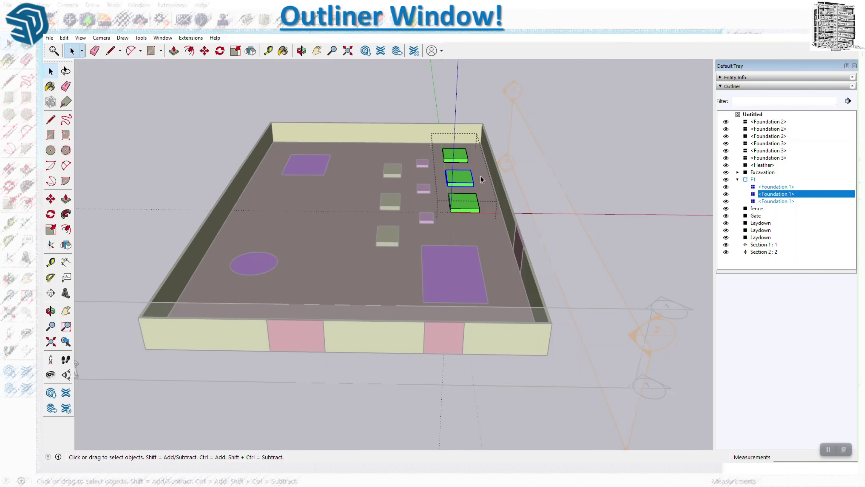
pyautogui.click(628, 167)
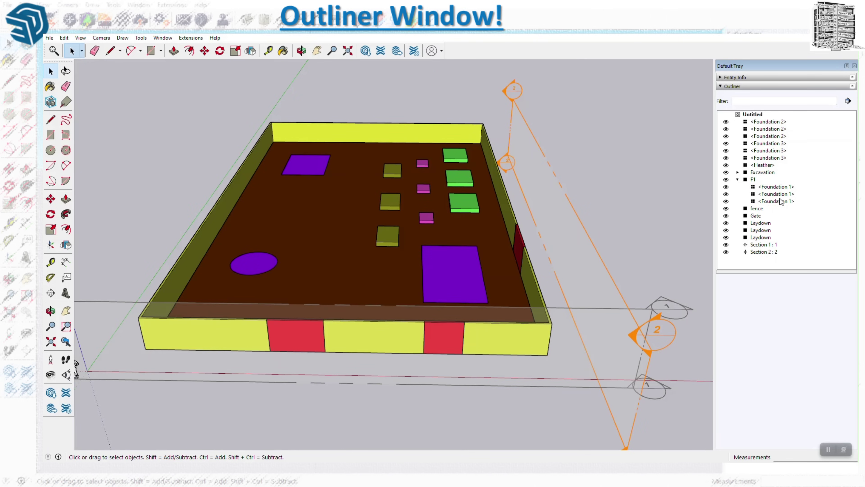
pyautogui.click(746, 181)
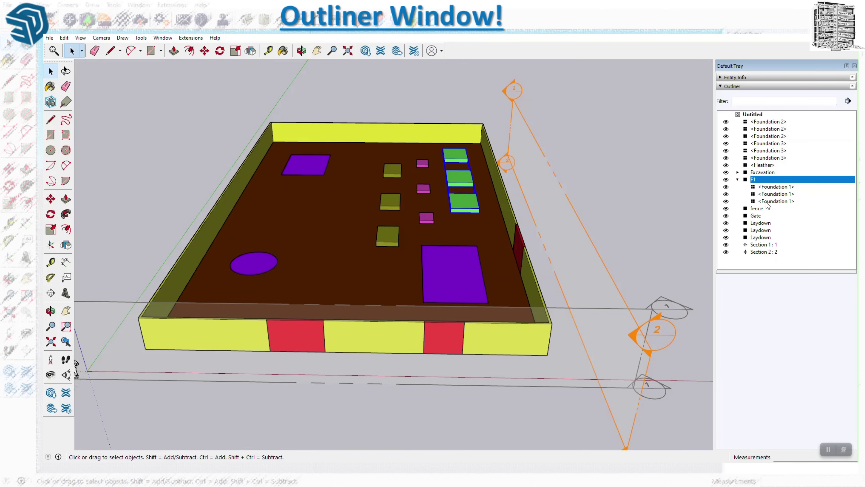
pyautogui.click(775, 201)
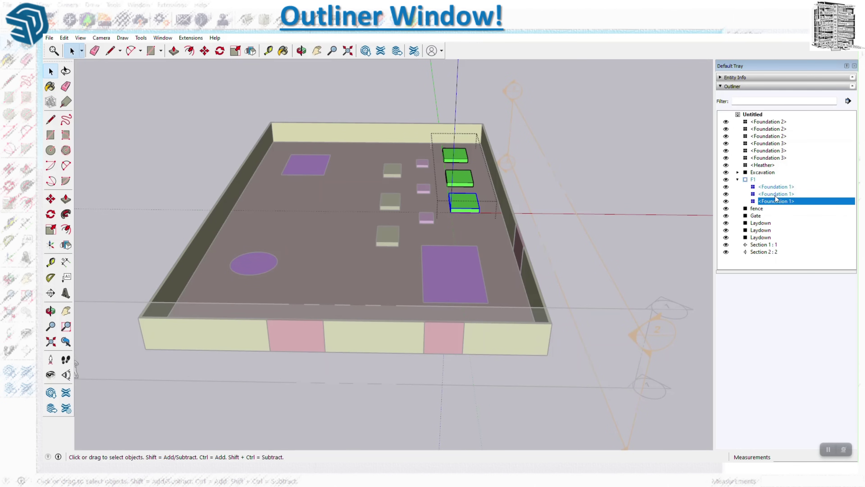
pyautogui.press('Up')
pyautogui.press('Up')
pyautogui.press('Down')
pyautogui.press('Down')
pyautogui.press('Up')
pyautogui.press('Up')
pyautogui.press('Down')
pyautogui.press('Down')
pyautogui.click(755, 183)
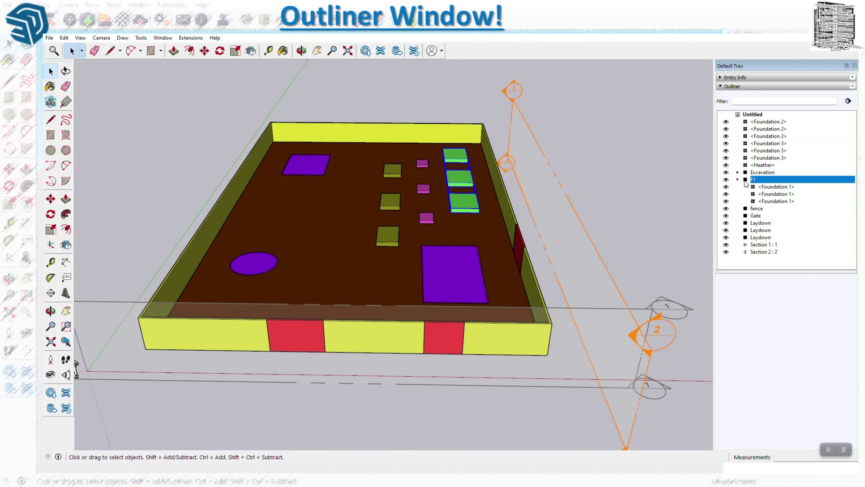
pyautogui.click(747, 181)
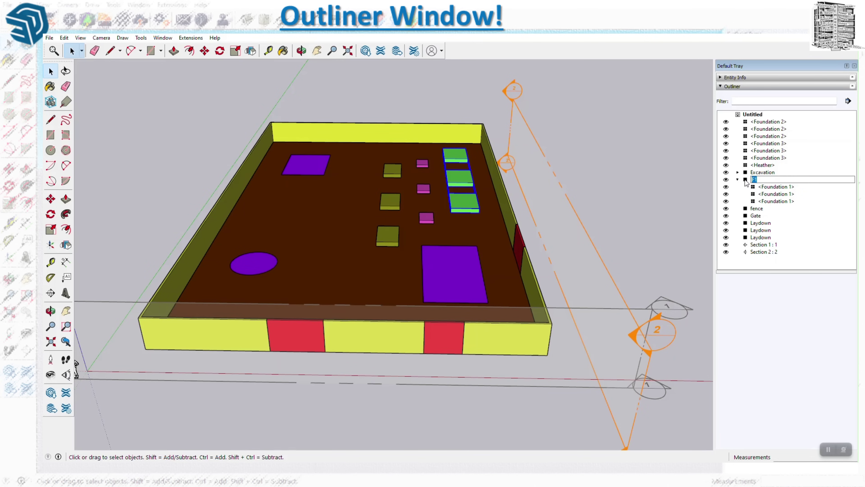
pyautogui.click(725, 180)
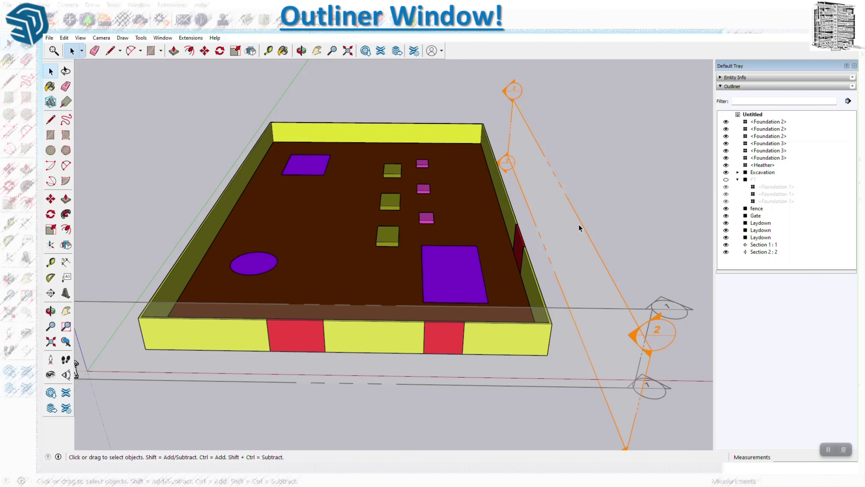
pyautogui.click(726, 180)
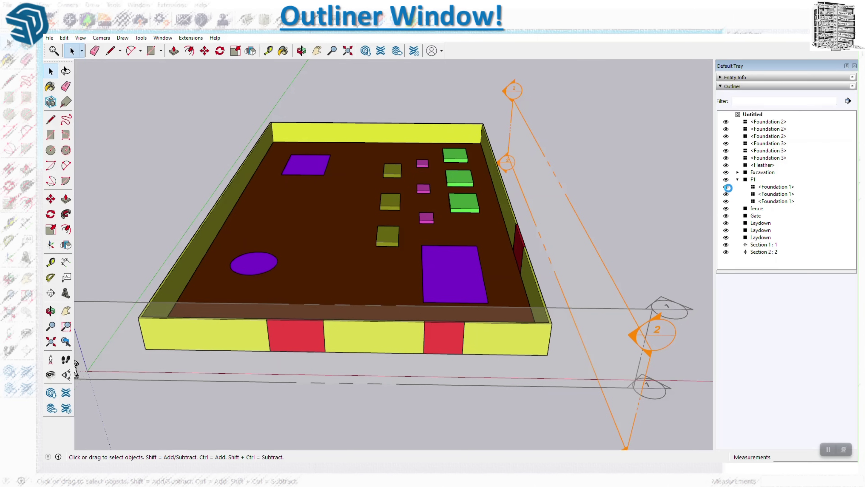
pyautogui.click(726, 187)
pyautogui.click(726, 187)
pyautogui.click(779, 121)
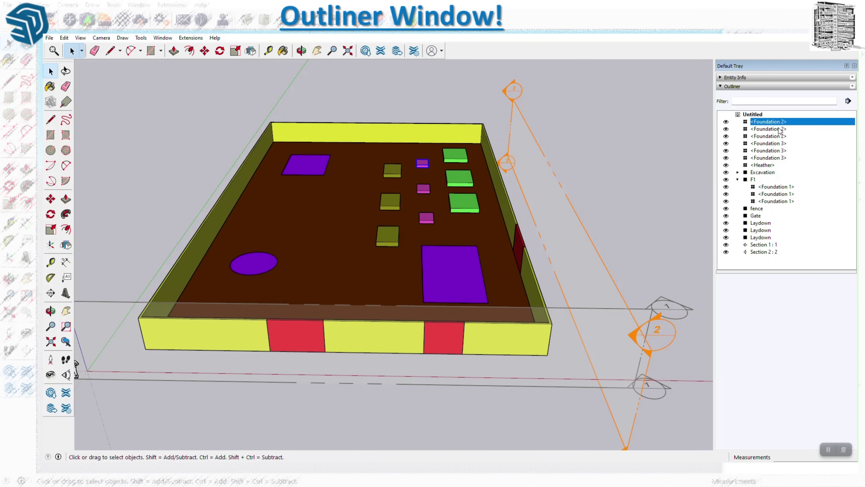
pyautogui.click(780, 129)
pyautogui.click(780, 136)
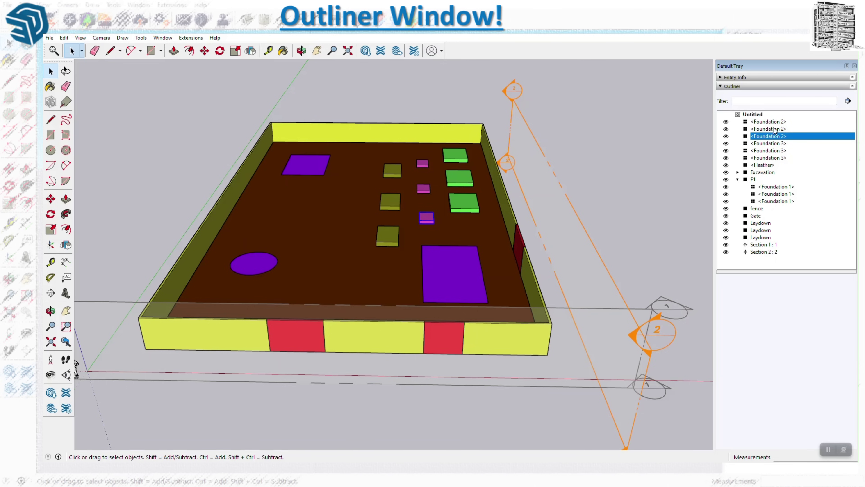
pyautogui.click(774, 129)
pyautogui.click(774, 122)
pyautogui.click(773, 130)
pyautogui.click(773, 137)
pyautogui.click(773, 187)
pyautogui.click(772, 195)
pyautogui.click(774, 201)
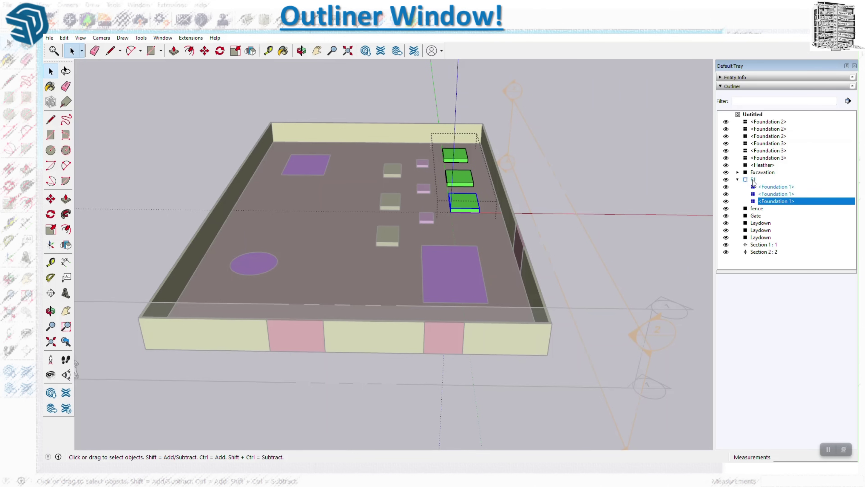
pyautogui.click(745, 181)
# Expand Excavation to reveal its nested Group, then enter and exit the group
pyautogui.click(738, 172)
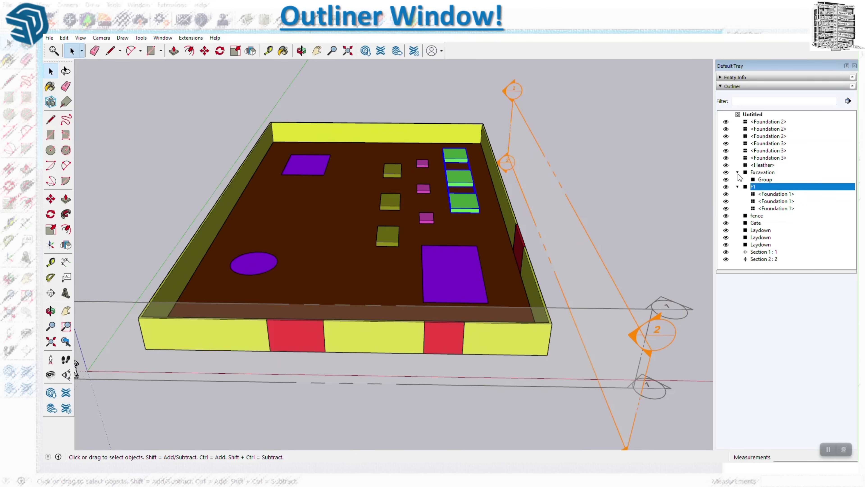
pyautogui.click(767, 172)
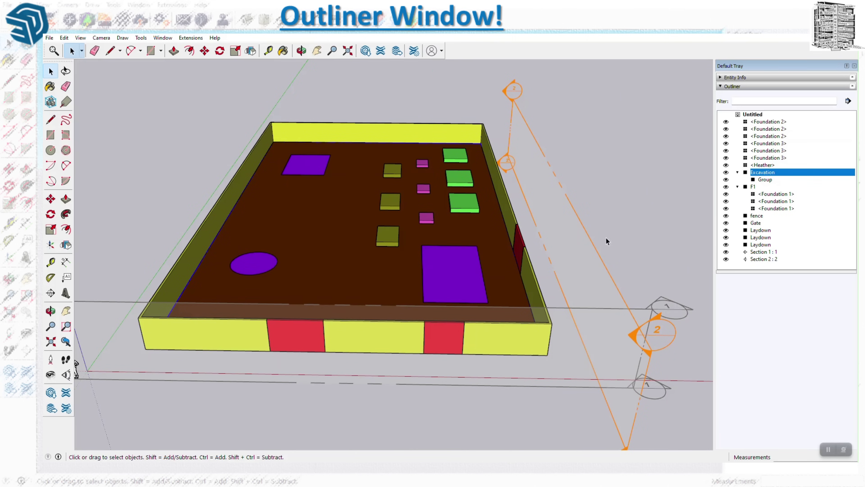
pyautogui.doubleClick(313, 259)
pyautogui.click(613, 163)
# Select the purple rectangle, ellipse and square Laydown items together
pyautogui.click(761, 230)
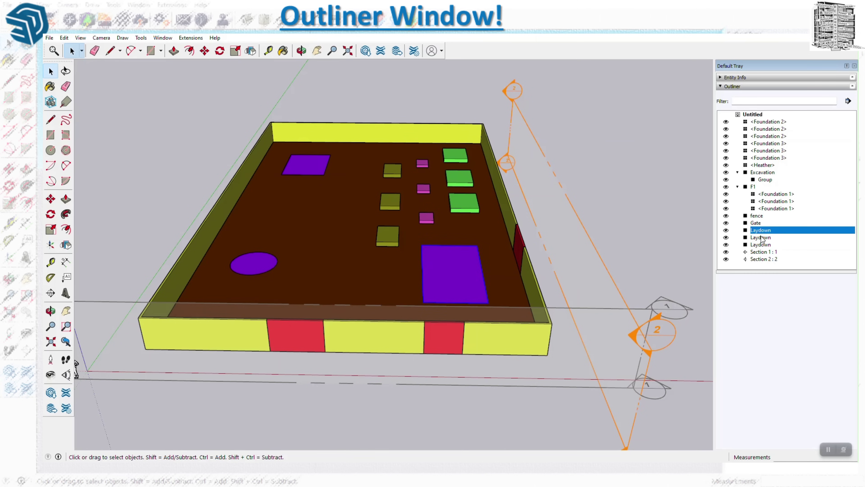
pyautogui.click(762, 237)
pyautogui.click(763, 243)
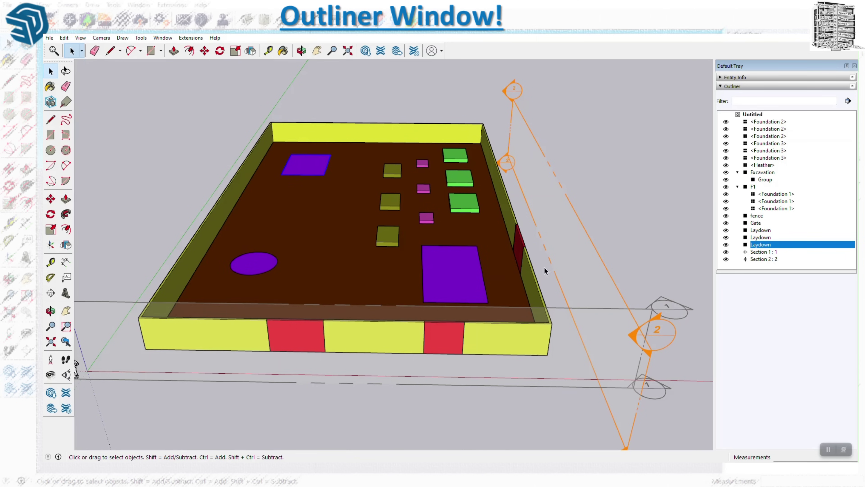
pyautogui.click(458, 279)
pyautogui.keyDown('shift'); pyautogui.click(254, 266); pyautogui.keyUp('shift')
pyautogui.keyDown('shift'); pyautogui.click(313, 167); pyautogui.keyUp('shift')
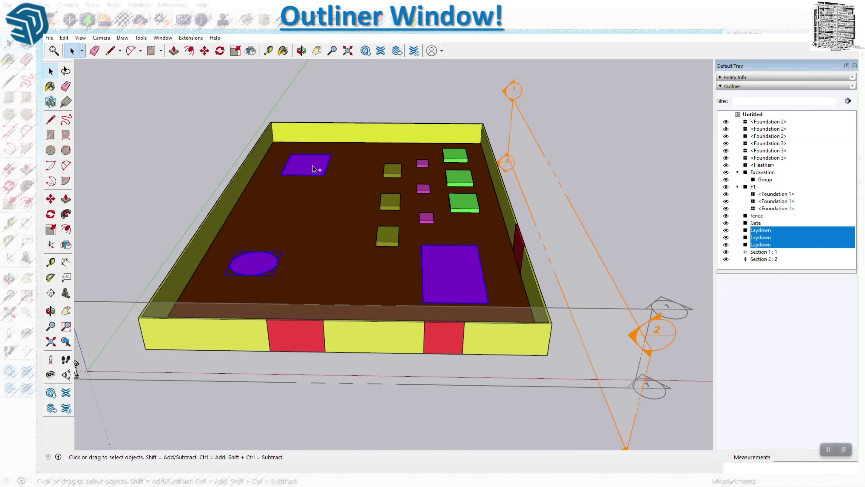
# Make a group from the three selected purple pads and rename it 'Laydown'
pyautogui.rightClick(313, 166)
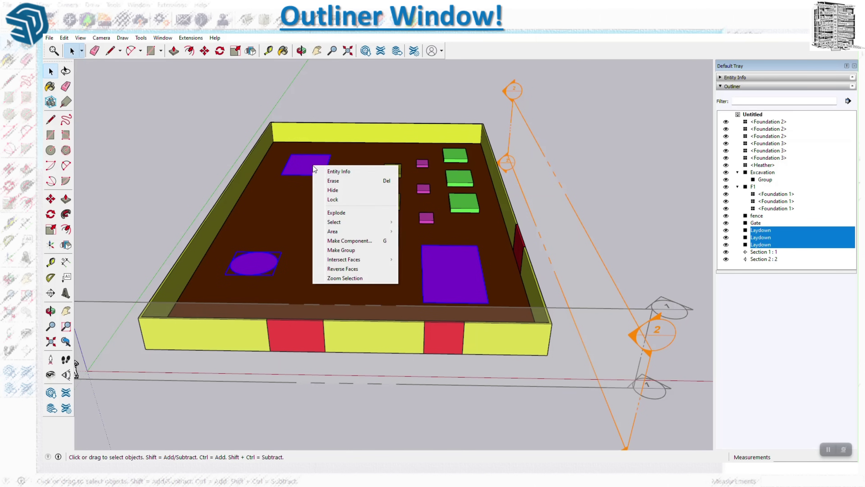
pyautogui.click(353, 249)
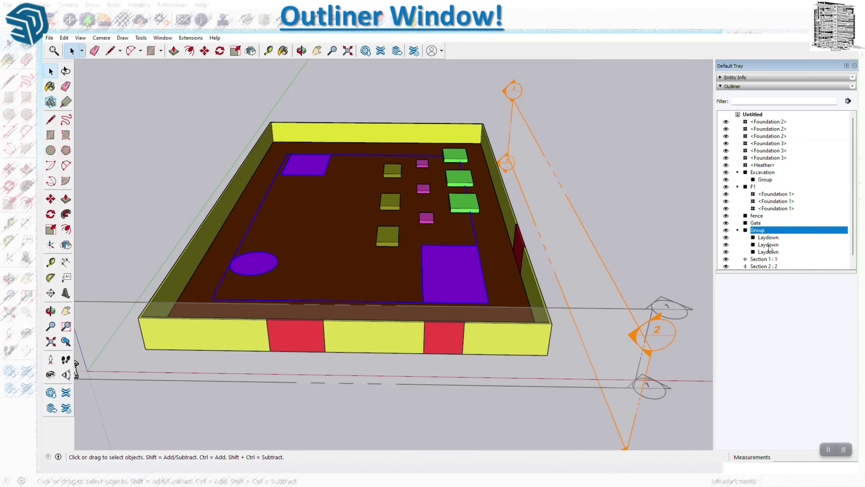
pyautogui.doubleClick(772, 229)
pyautogui.write('Laydown')
pyautogui.press('Return')
# Collapse Laydown, then highlight Gate, fence, Section 1 : 1 and Section 2 : 2 in turn
pyautogui.click(738, 230)
pyautogui.click(757, 224)
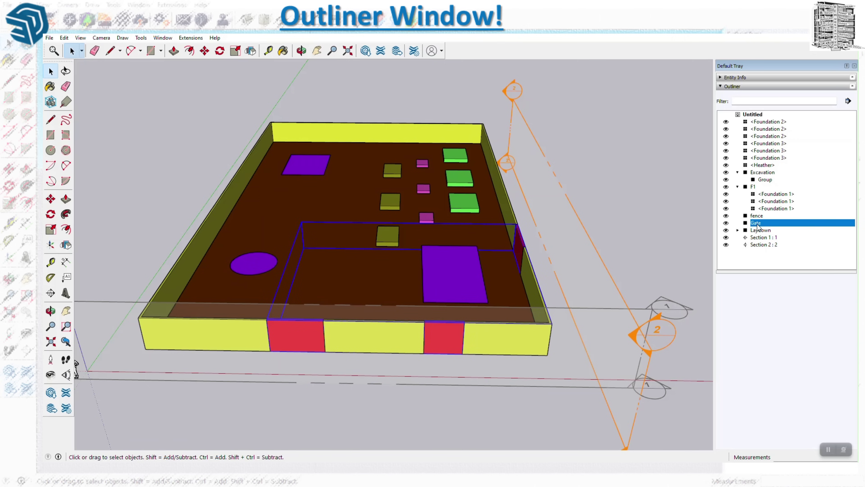
pyautogui.click(755, 217)
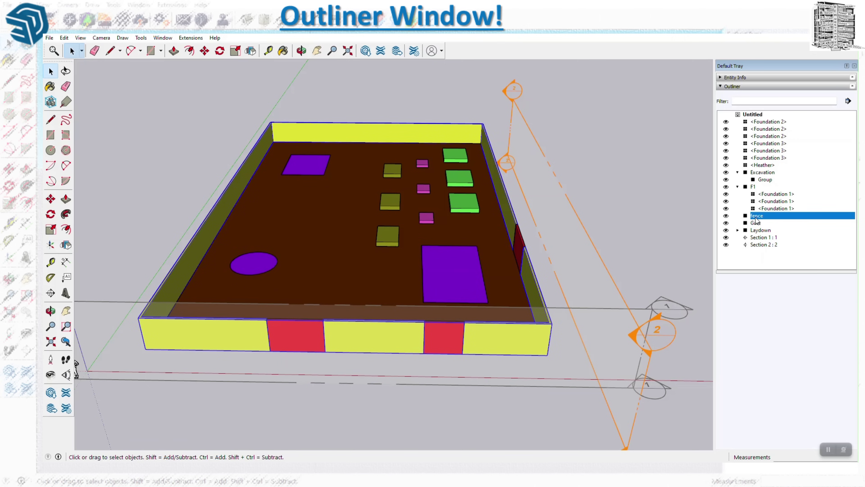
pyautogui.click(763, 238)
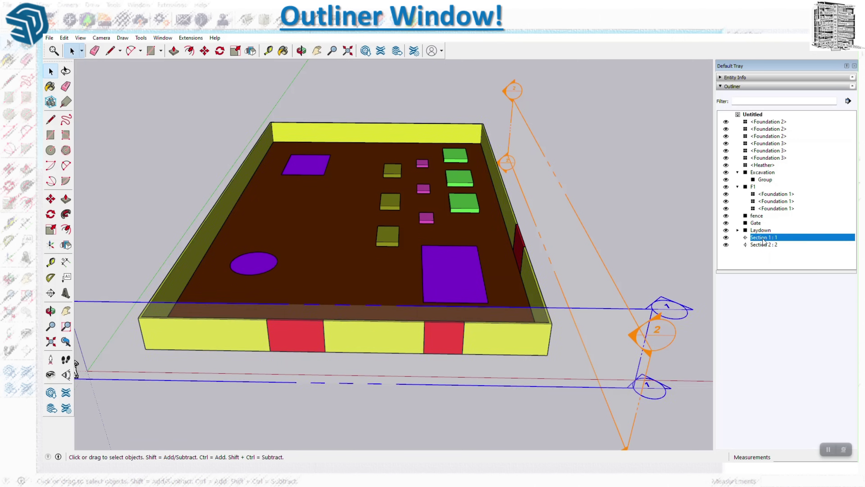
pyautogui.click(764, 244)
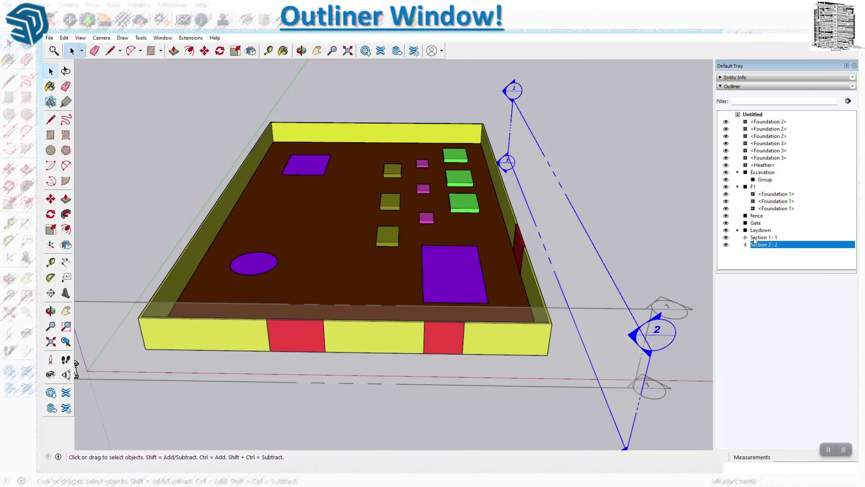
pyautogui.click(757, 238)
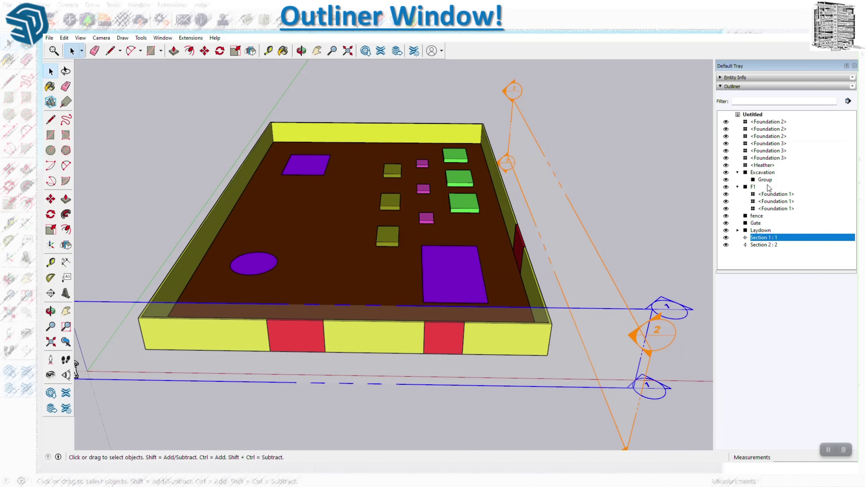
# Select the Foundation 1 boxes inside F1, then exit the F1 group
pyautogui.click(781, 194)
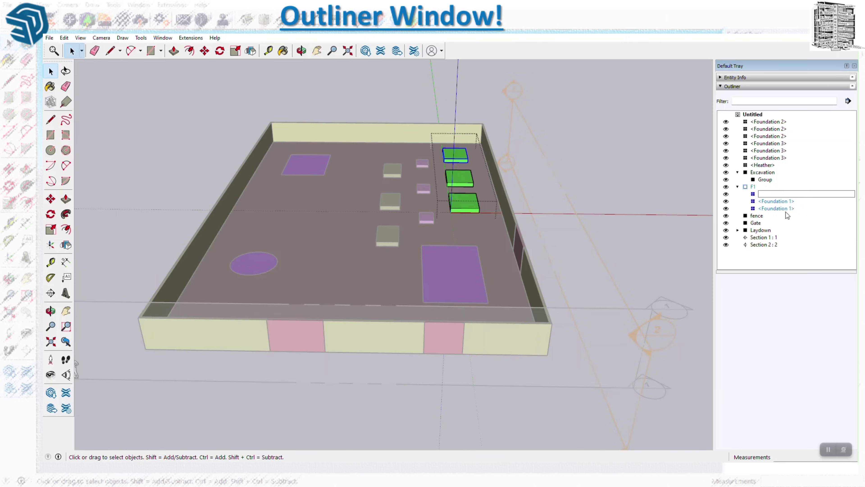
pyautogui.click(787, 209)
pyautogui.click(782, 196)
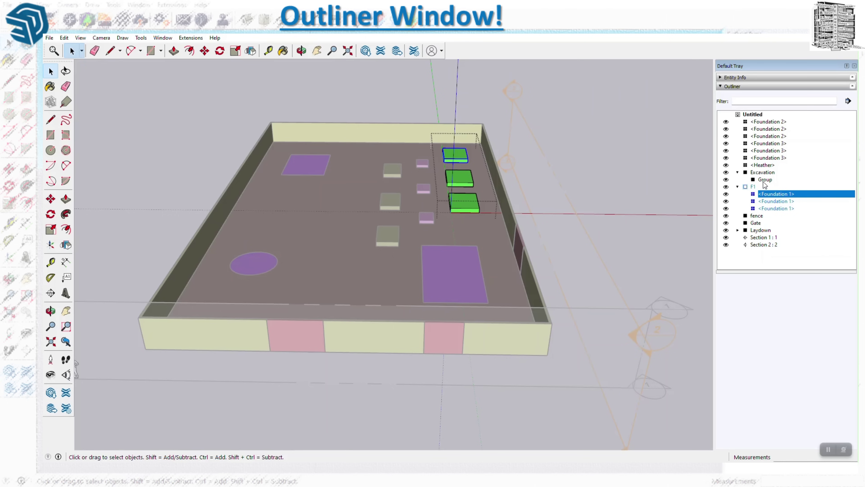
pyautogui.click(782, 208)
pyautogui.click(605, 189)
# Select the fence group in the model and open it for editing
pyautogui.click(509, 212)
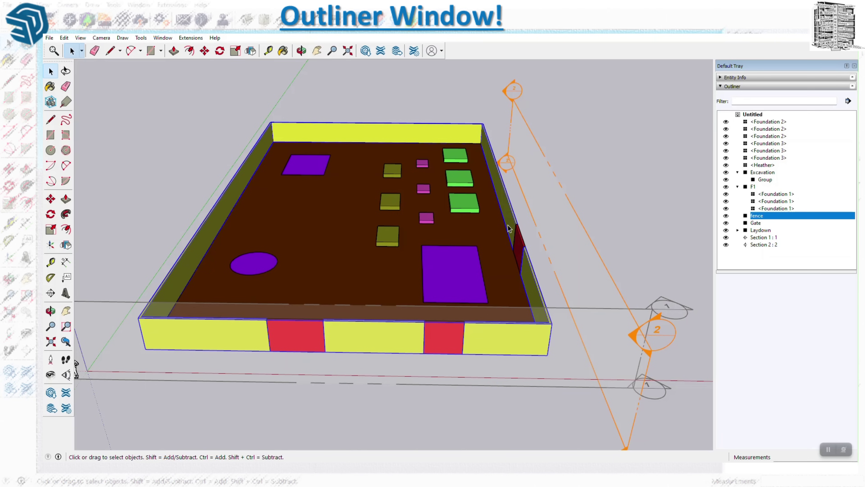
pyautogui.click(541, 196)
pyautogui.click(515, 210)
pyautogui.doubleClick(511, 221)
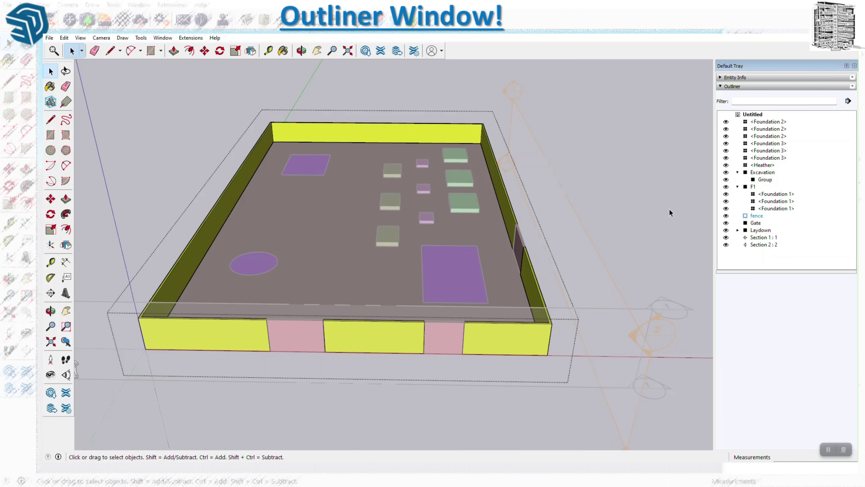
# Close the fence group and select each Foundation 1 box inside F1
pyautogui.click(655, 251)
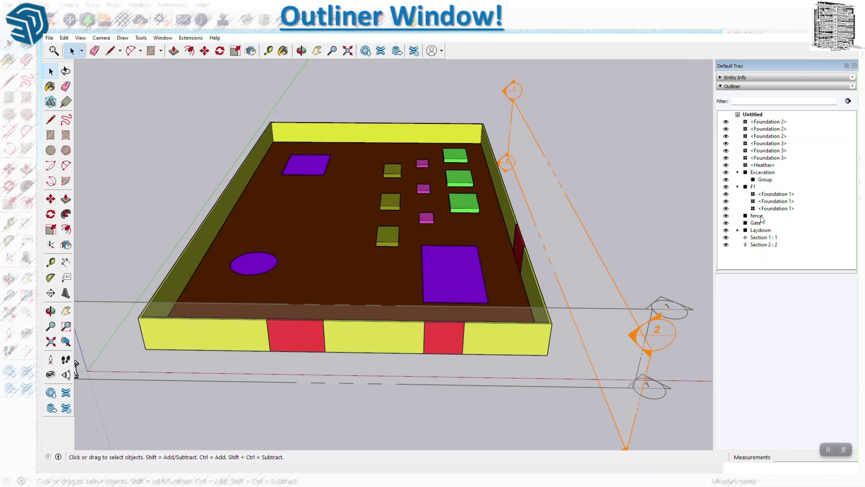
pyautogui.click(761, 216)
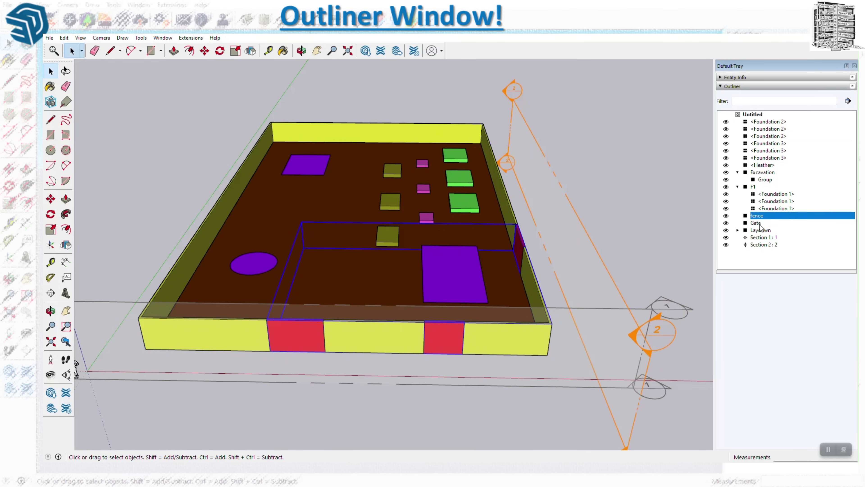
pyautogui.click(767, 208)
pyautogui.click(772, 201)
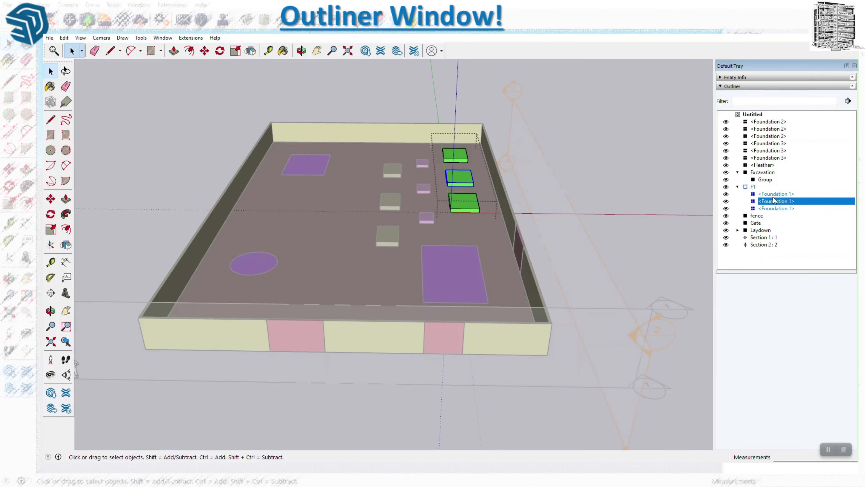
pyautogui.click(776, 194)
# Highlight the Foundation 3 and Foundation 2 components, then the Heather figure
pyautogui.click(776, 157)
pyautogui.click(773, 151)
pyautogui.click(776, 143)
pyautogui.click(776, 136)
pyautogui.click(776, 145)
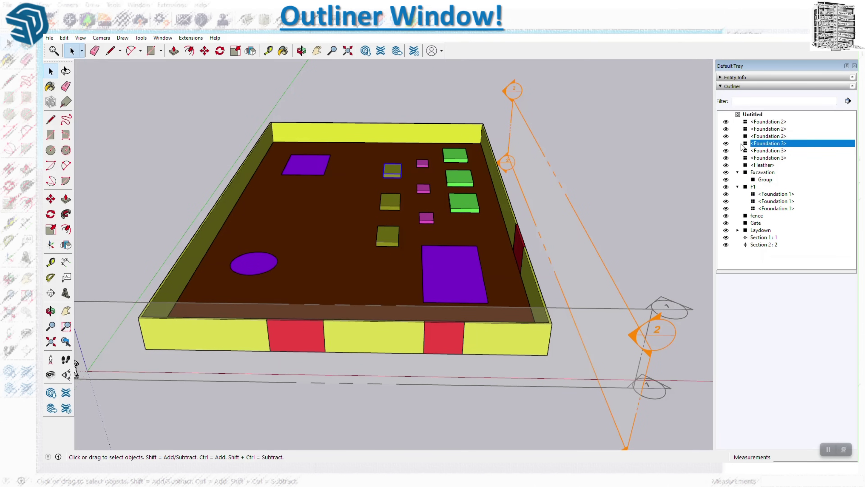
pyautogui.click(767, 122)
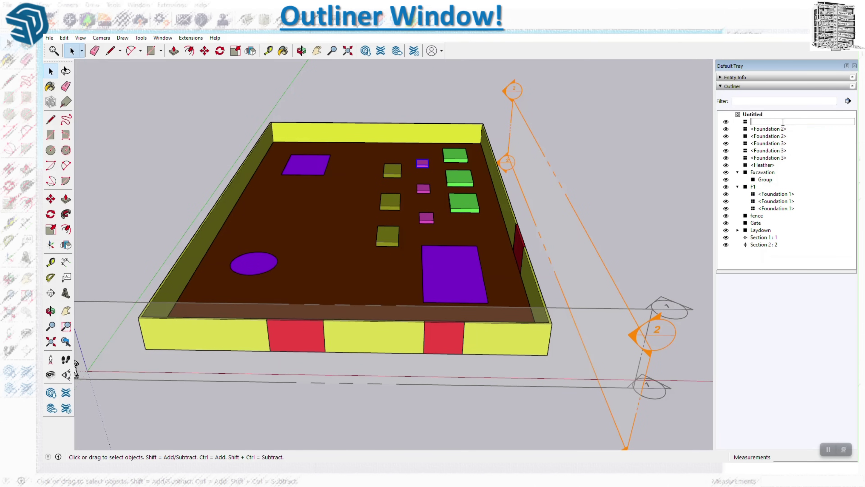
pyautogui.click(781, 145)
pyautogui.click(777, 151)
pyautogui.click(775, 158)
pyautogui.click(770, 165)
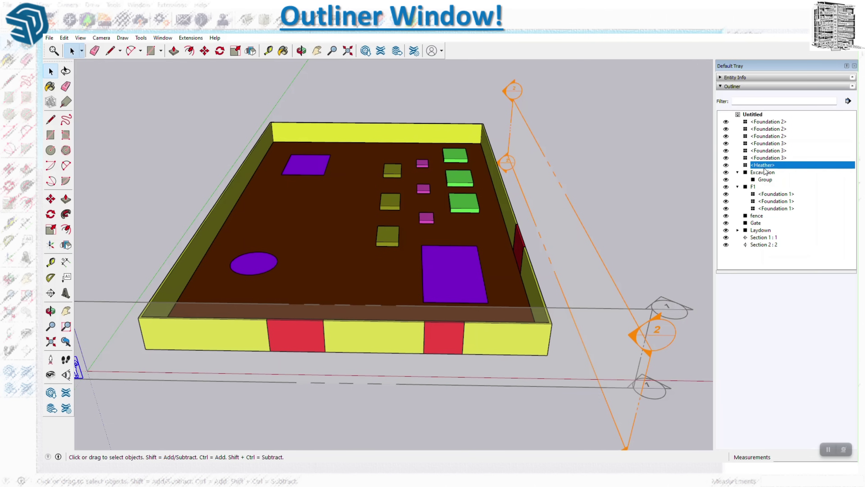
# Zoom in on the Heather figure, zoom back out, and orbit around the site
pyautogui.scroll(-2, 642, 261)
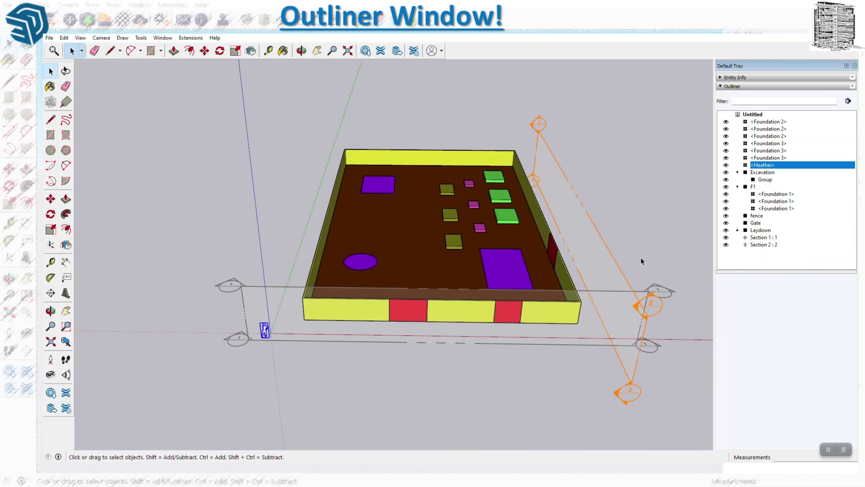
pyautogui.scroll(3, 264, 334)
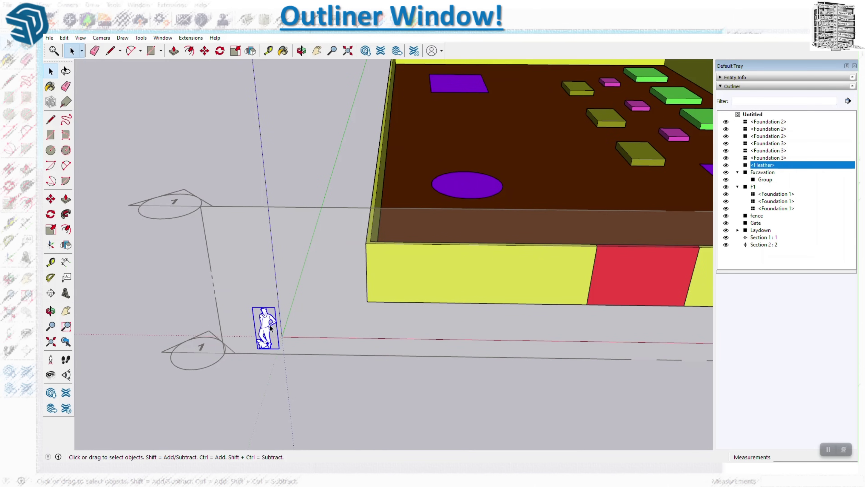
pyautogui.scroll(-3, 265, 329)
pyautogui.scroll(-2, 262, 325)
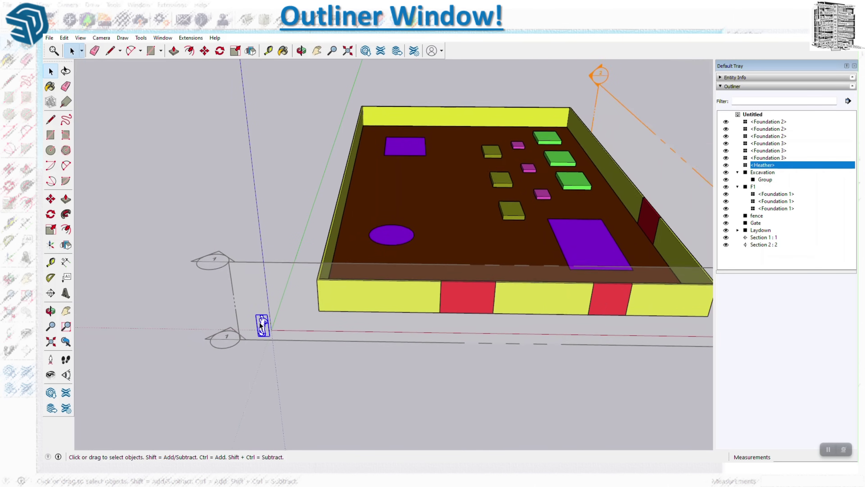
pyautogui.moveTo(407, 329); pyautogui.dragTo(367, 328, button='middle')
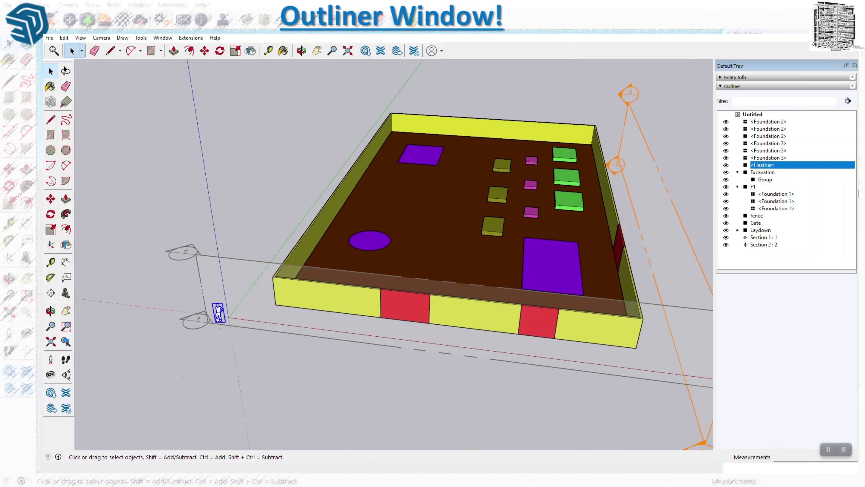
pyautogui.click(774, 145)
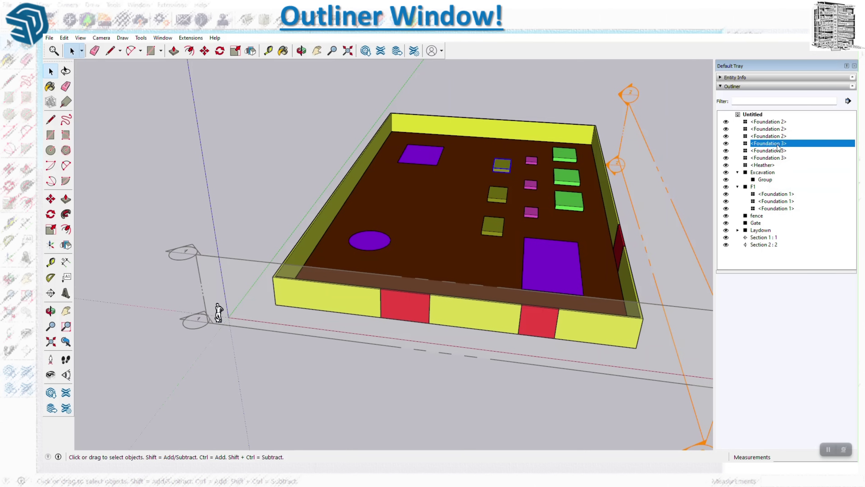
pyautogui.rightClick(778, 147)
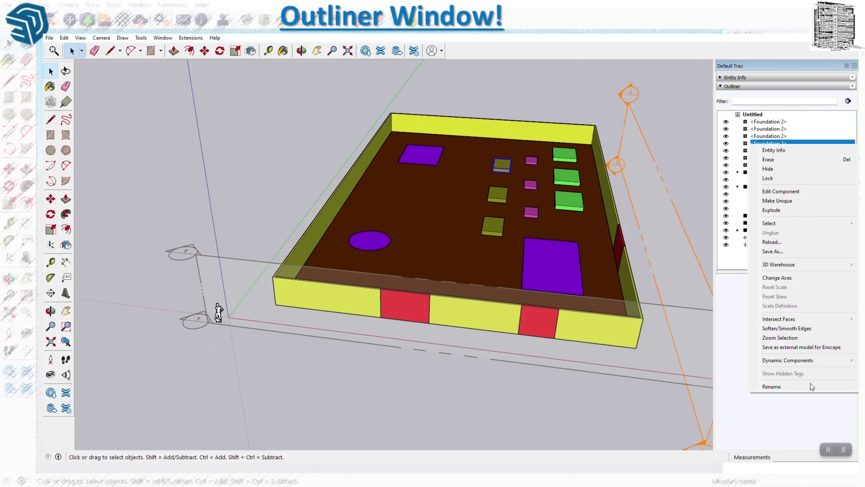
pyautogui.moveTo(796, 223)
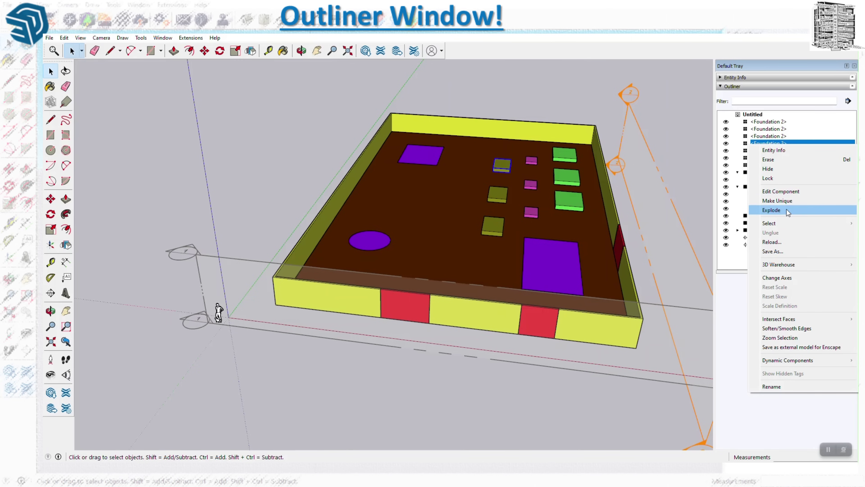
pyautogui.click(745, 173)
pyautogui.click(763, 172)
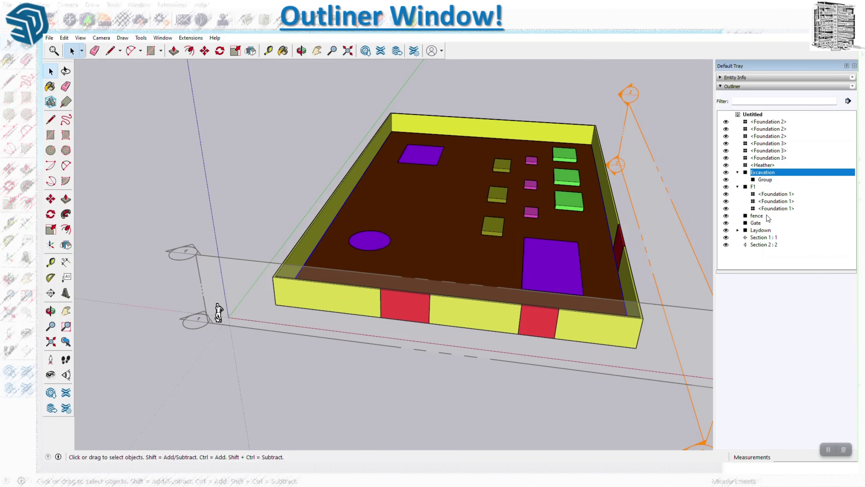
pyautogui.rightClick(758, 216)
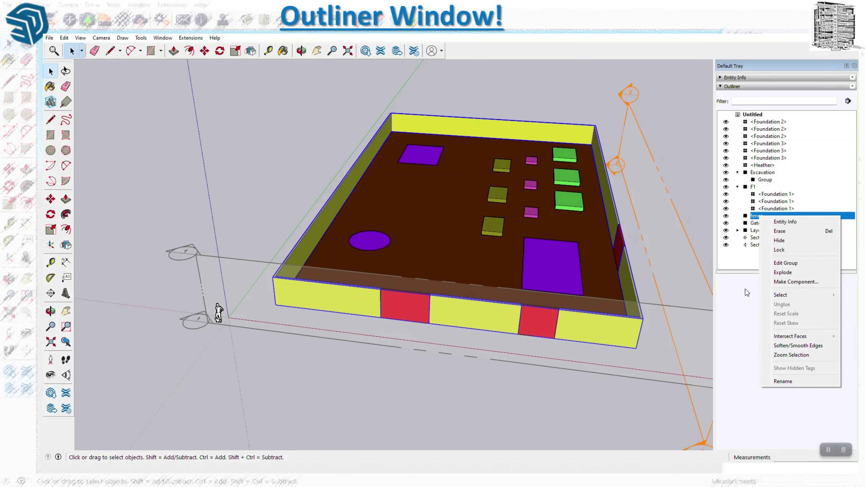
pyautogui.click(759, 259)
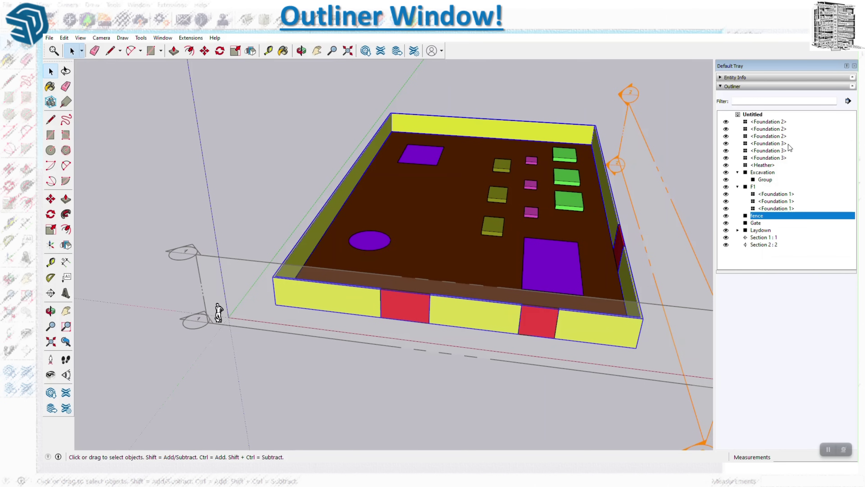